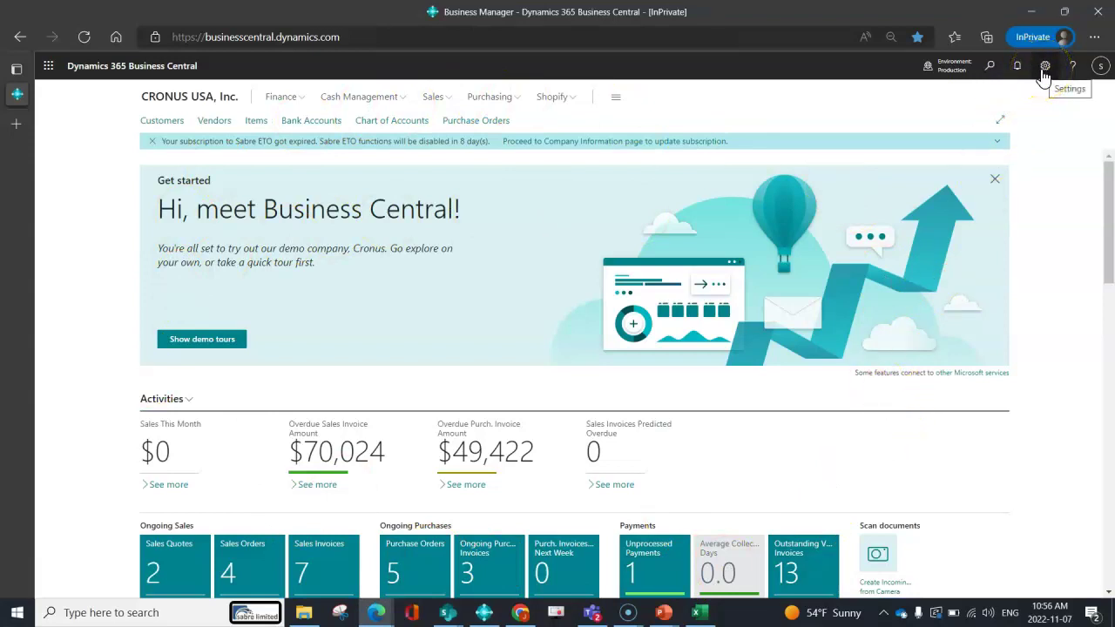
- Open My Settings from the Settings gear to view the current Business Manager role
click(1043, 70)
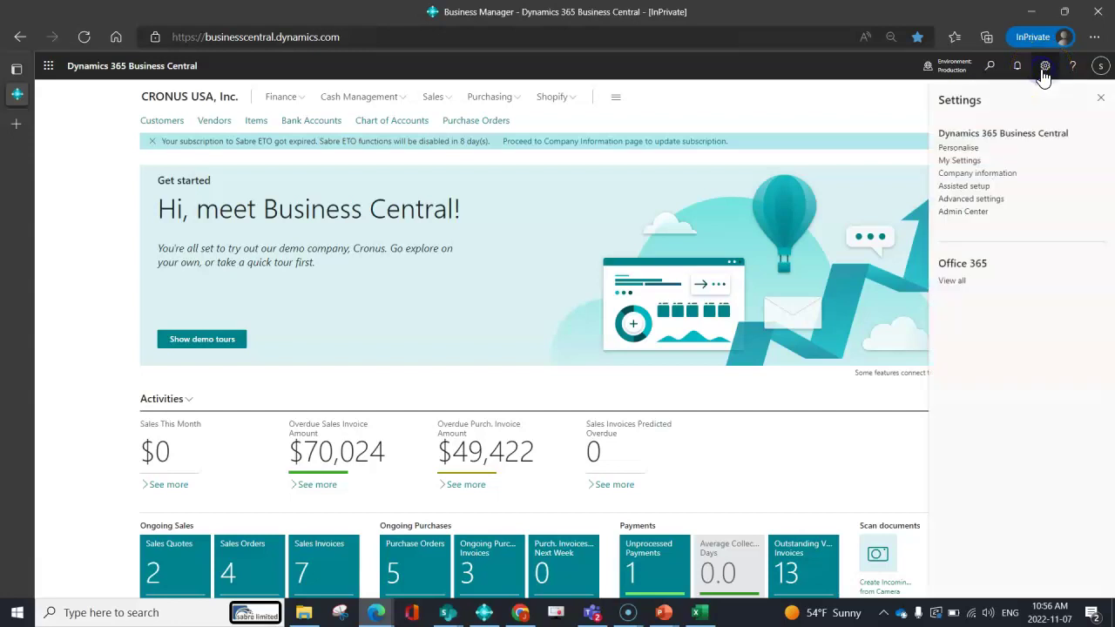
click(965, 162)
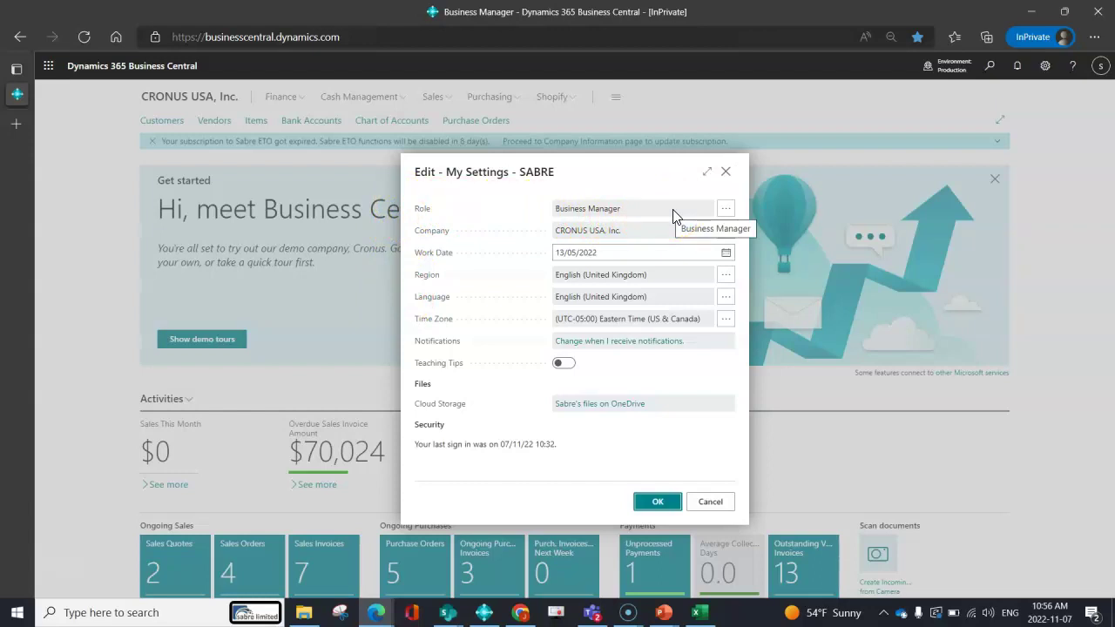
- Switch the role to Manufacturing Manager in My Settings and confirm to reload
click(724, 211)
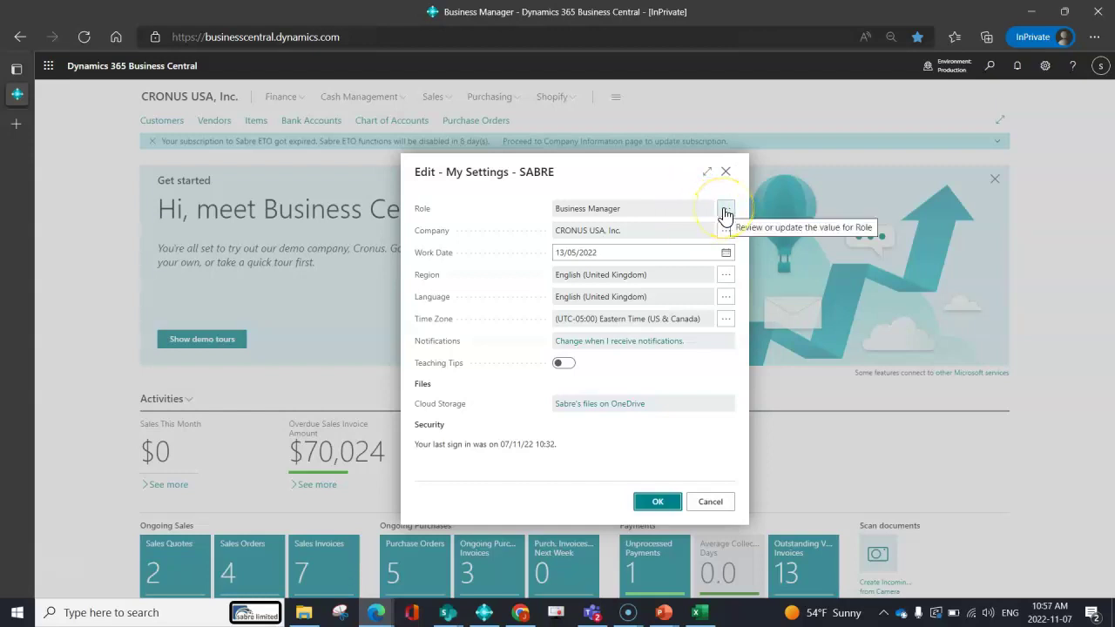
click(724, 212)
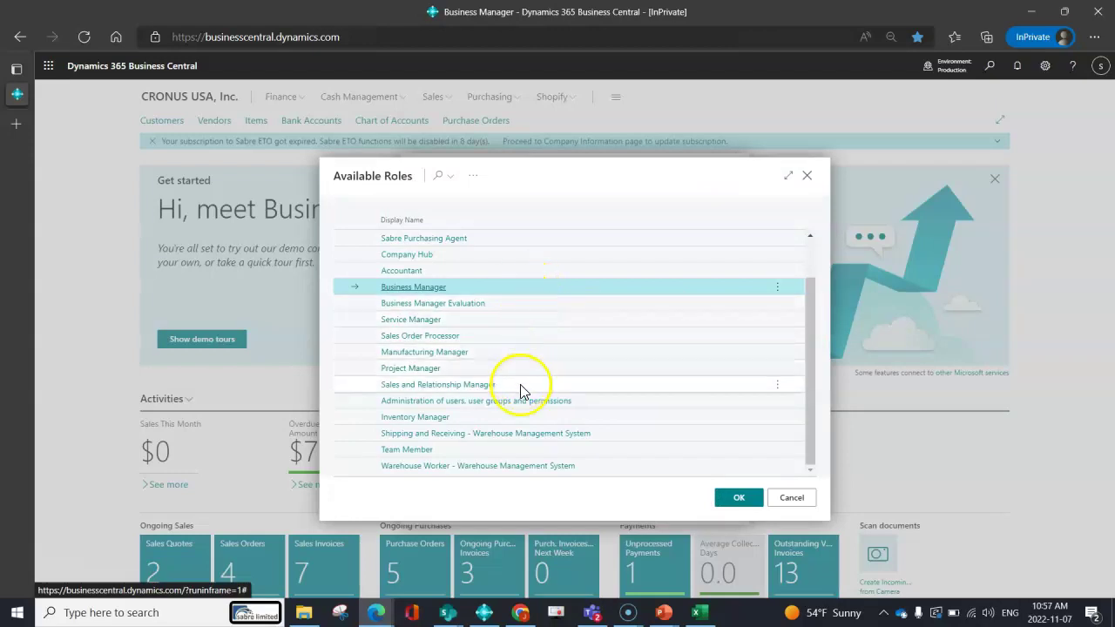
scroll(522, 455, up, 1)
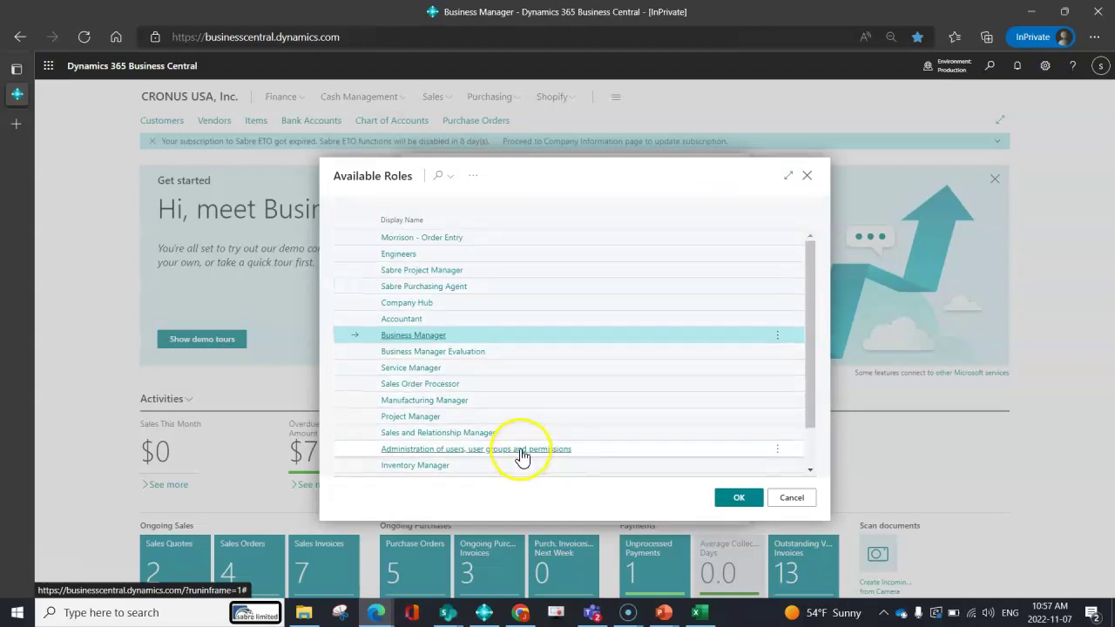
scroll(510, 349, down, 1)
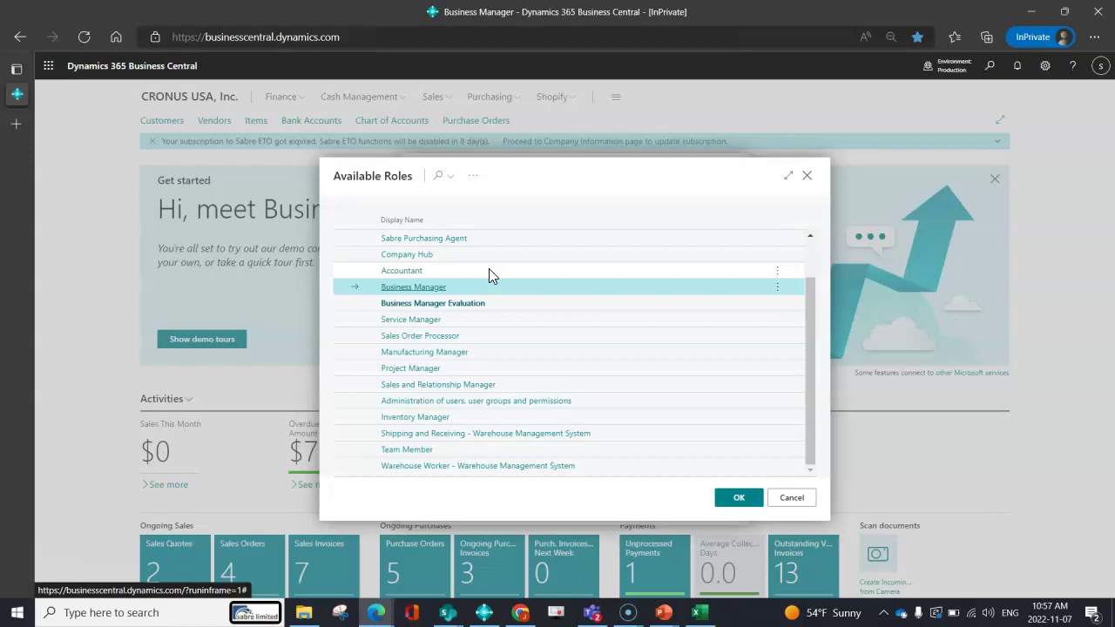
click(488, 292)
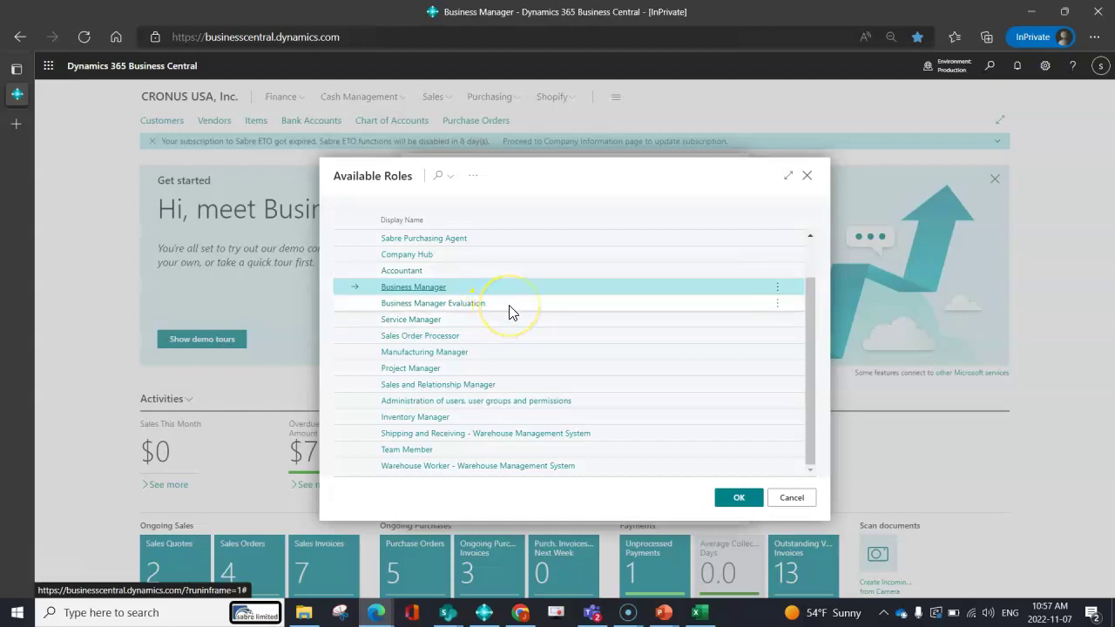
click(504, 352)
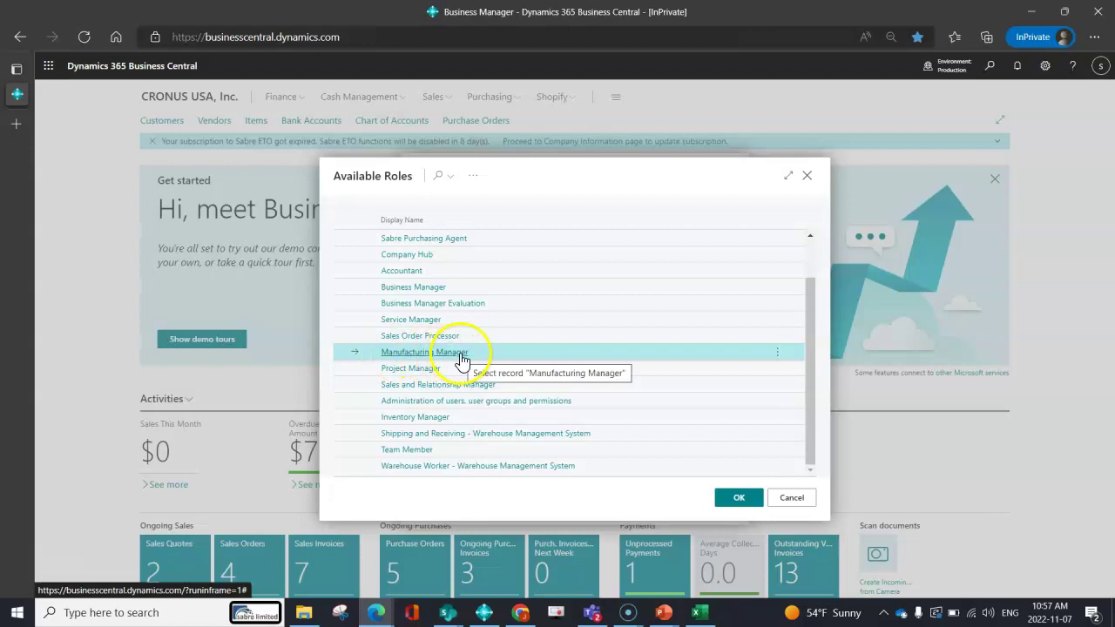
click(738, 500)
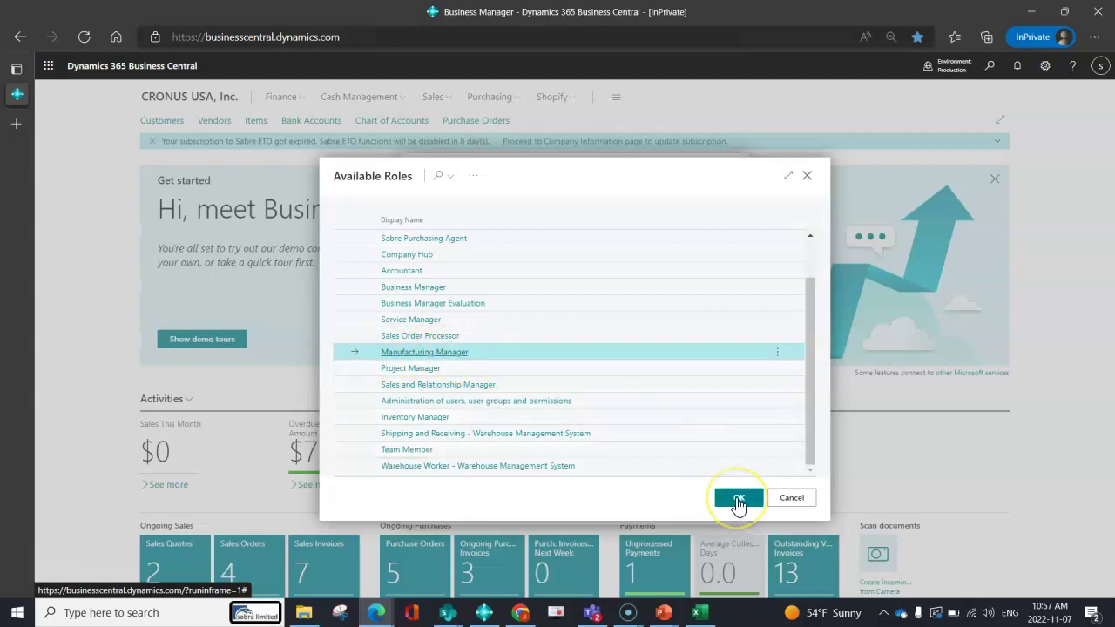
click(623, 497)
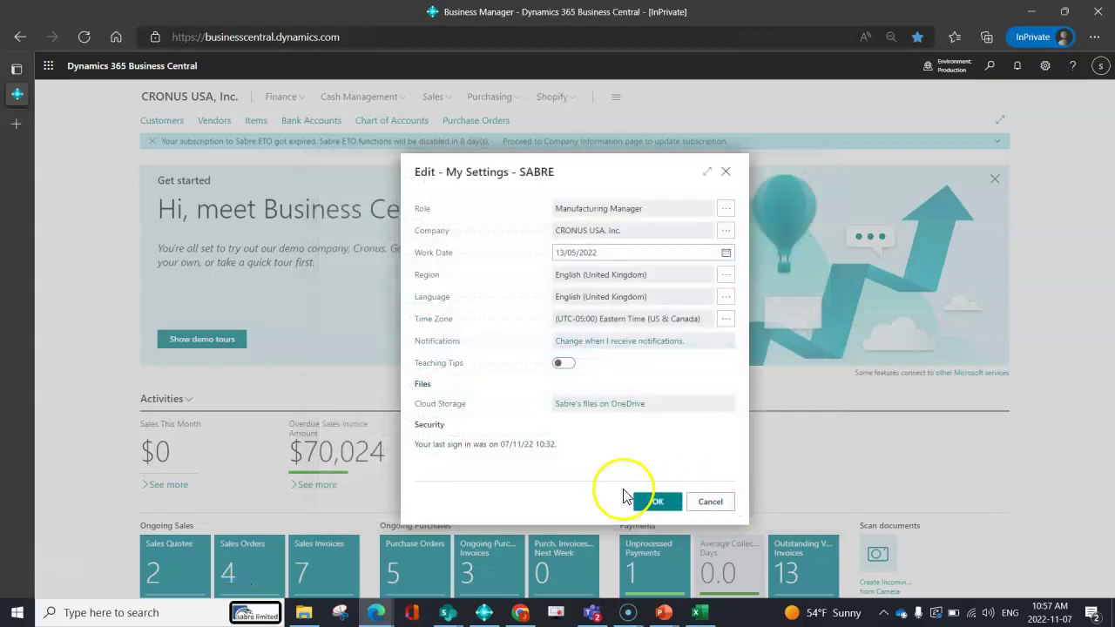
click(653, 499)
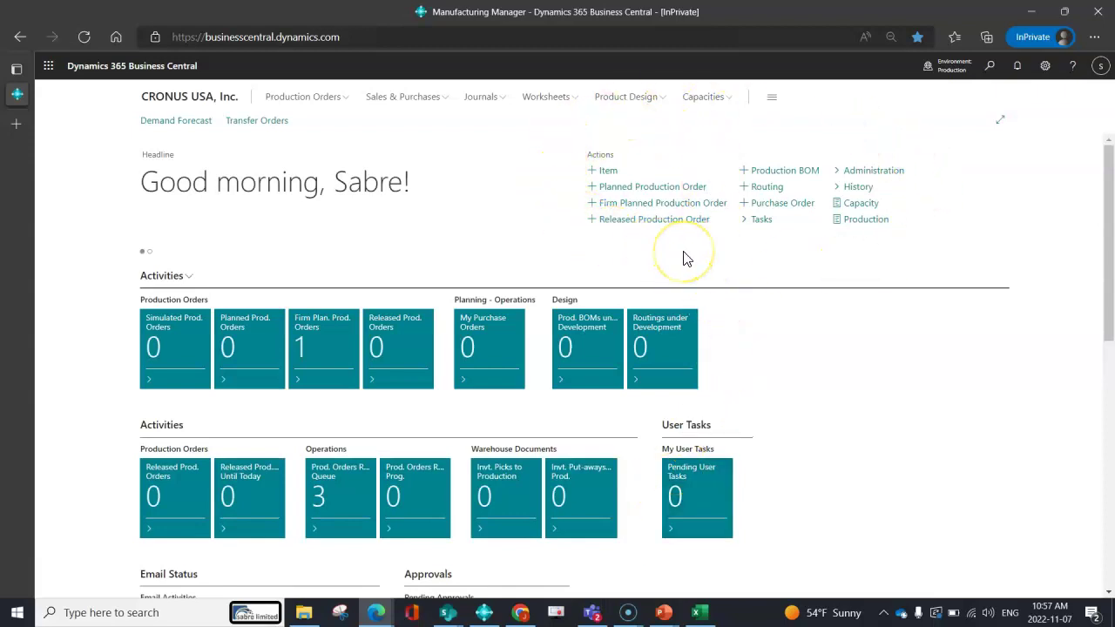
- Expand and collapse the Production Orders links on the Manufacturing Manager home page
click(320, 101)
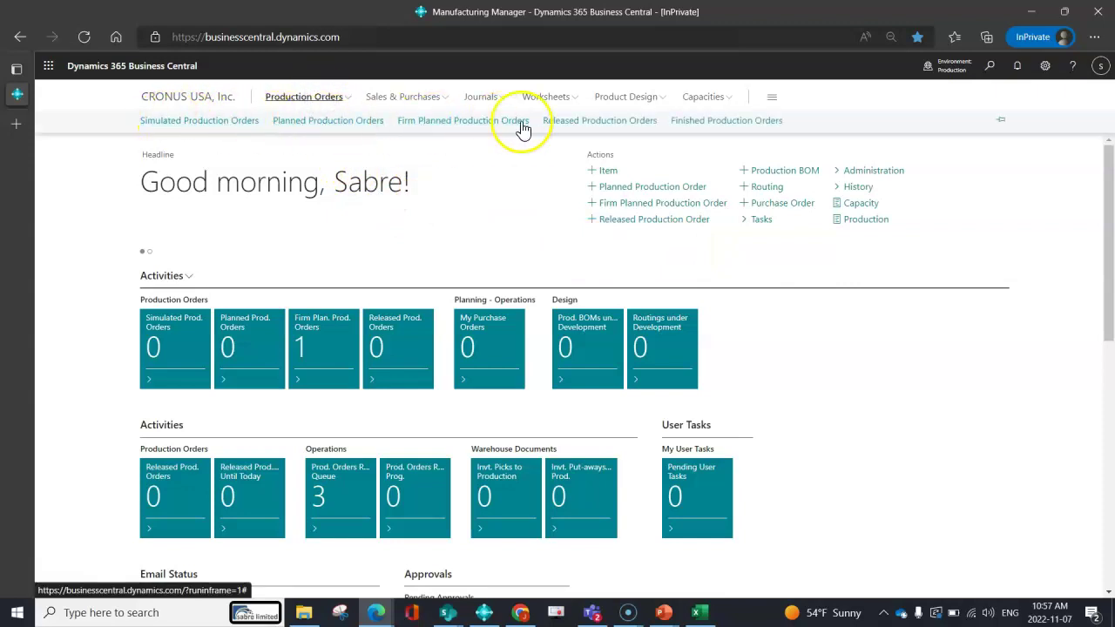
click(1035, 353)
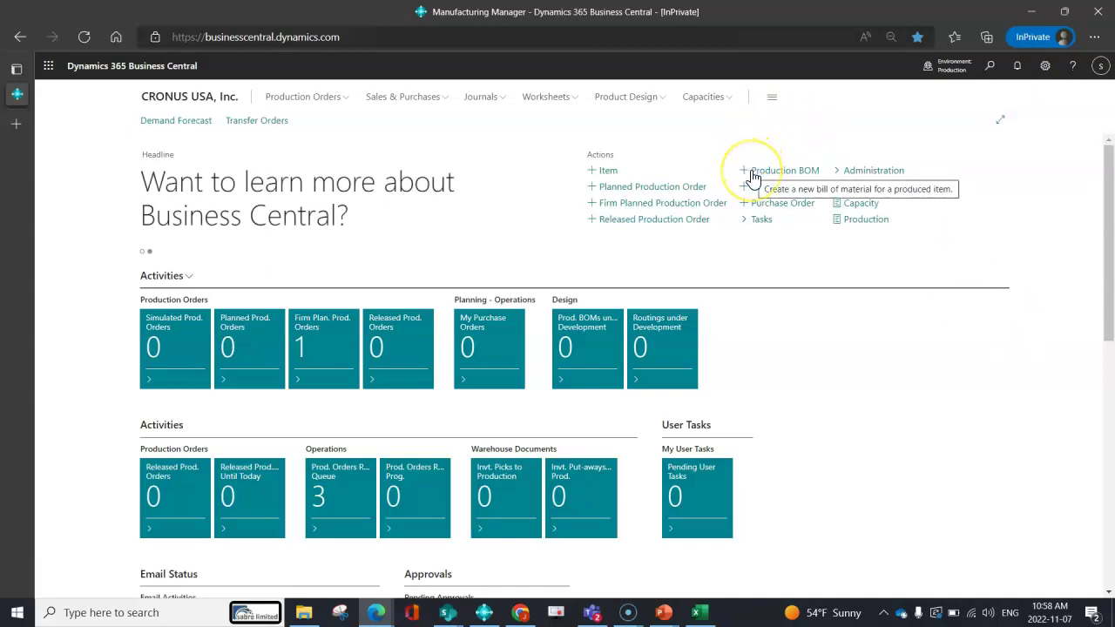
mouse_move(780, 171)
click(753, 171)
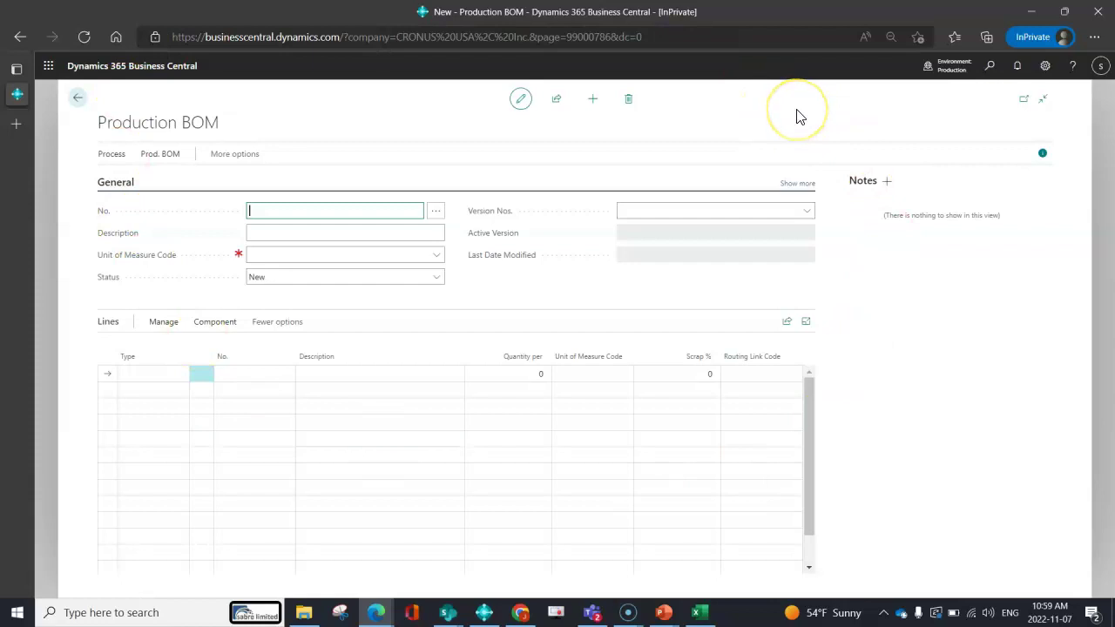
key(Escape)
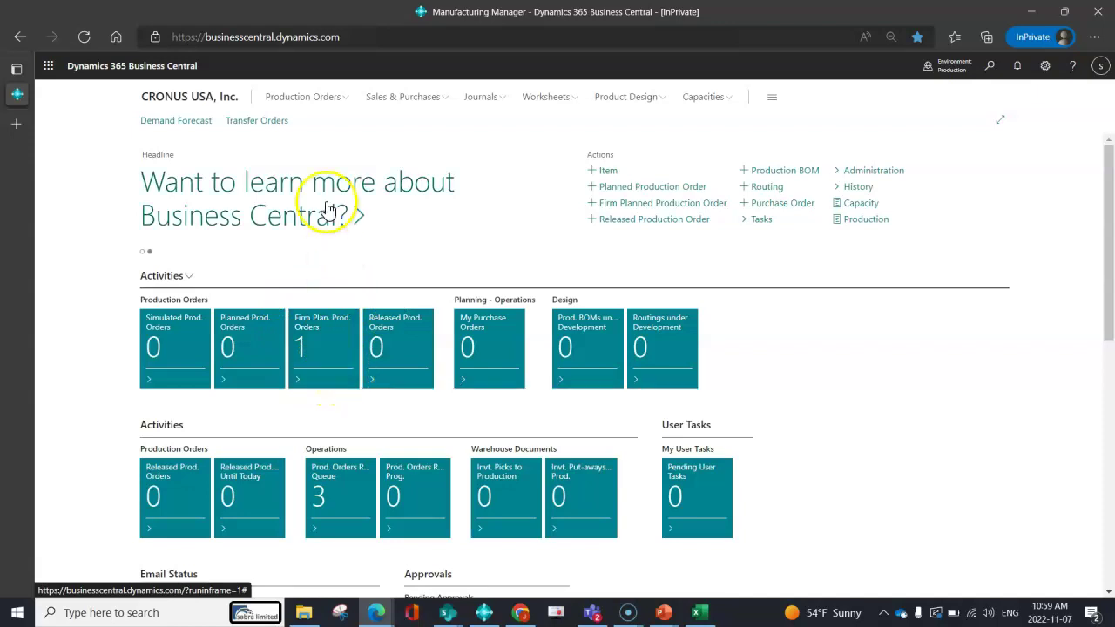
click(307, 96)
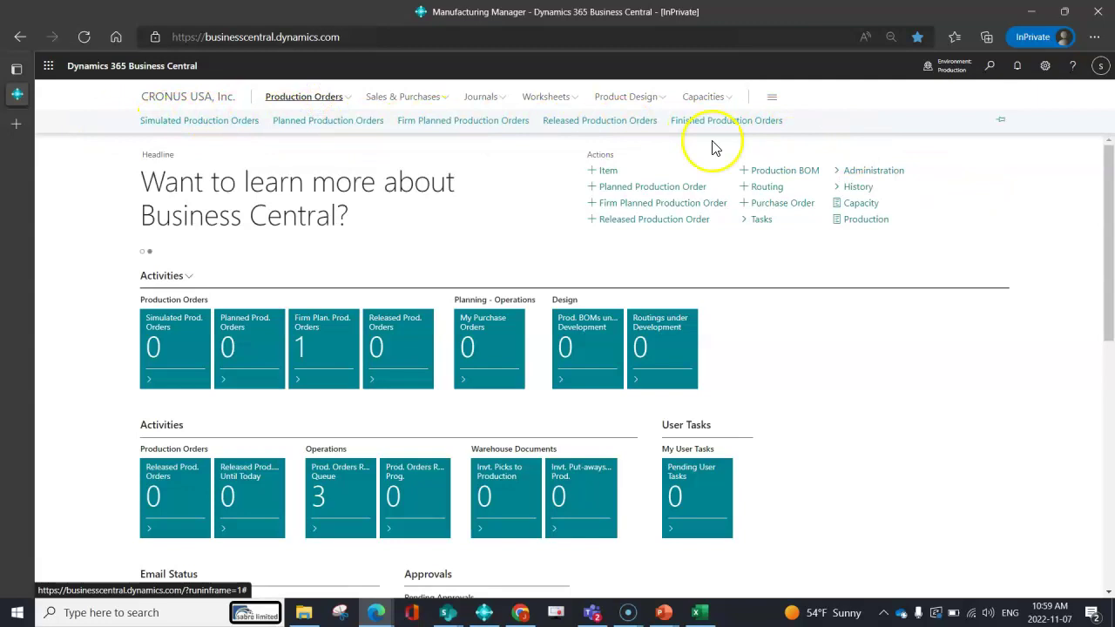
click(1046, 375)
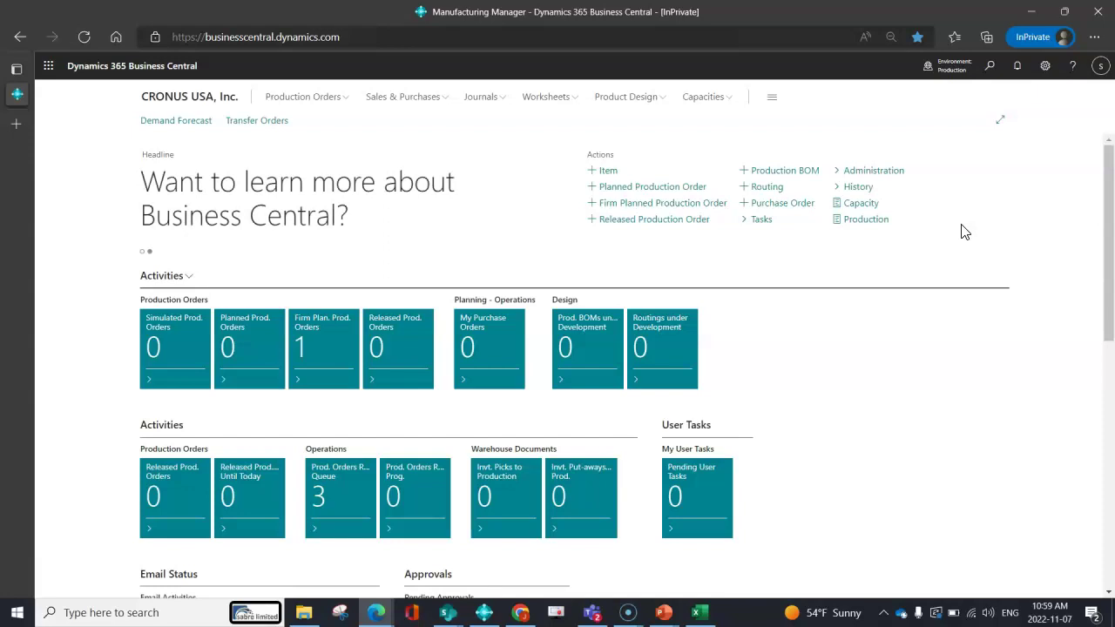
- Start personalising the Manufacturing Manager home page
click(1045, 68)
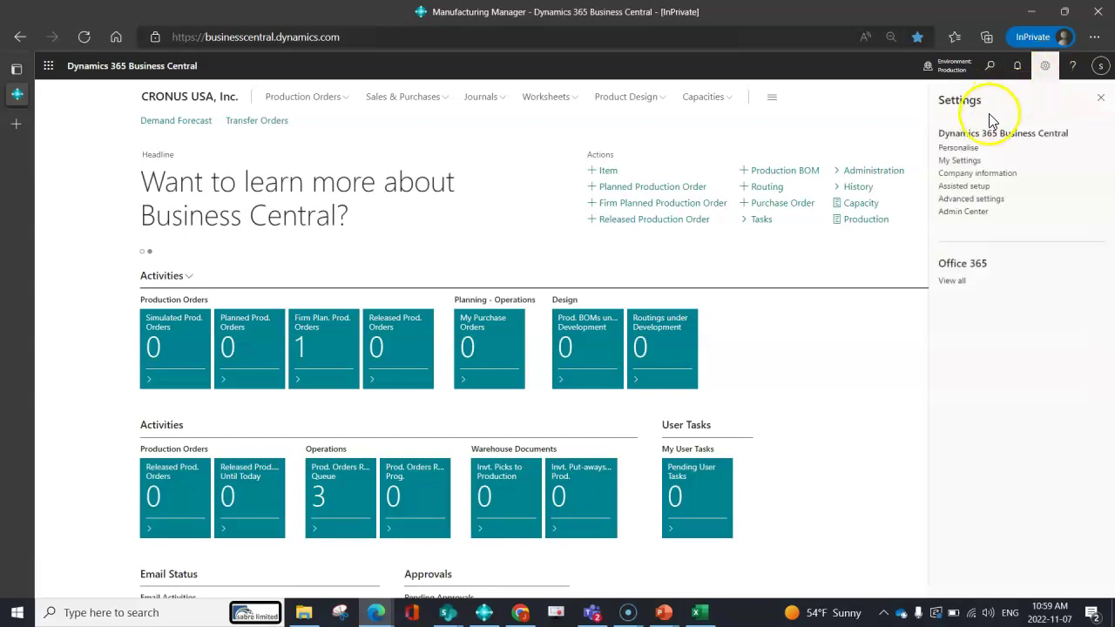
click(965, 150)
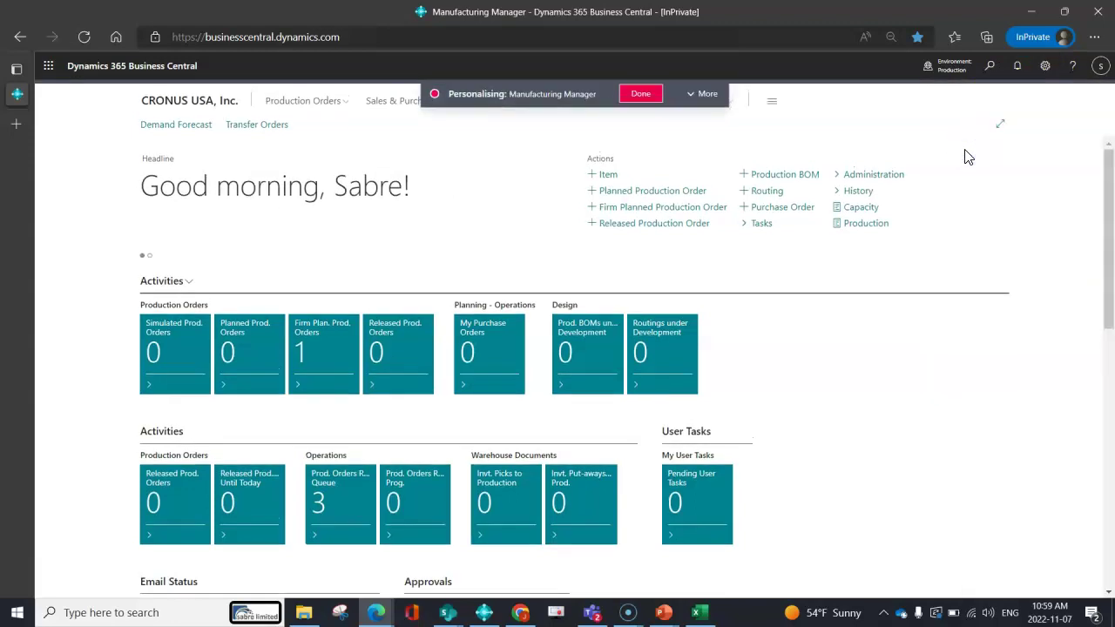
click(828, 187)
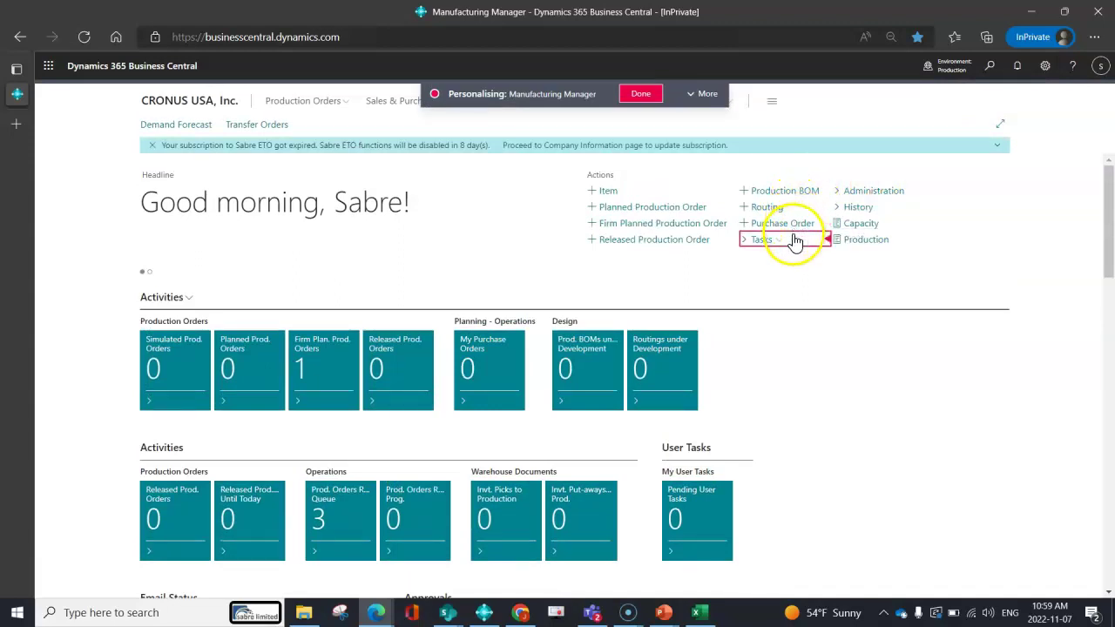
- Hide the Production BOM and Routing actions
click(827, 191)
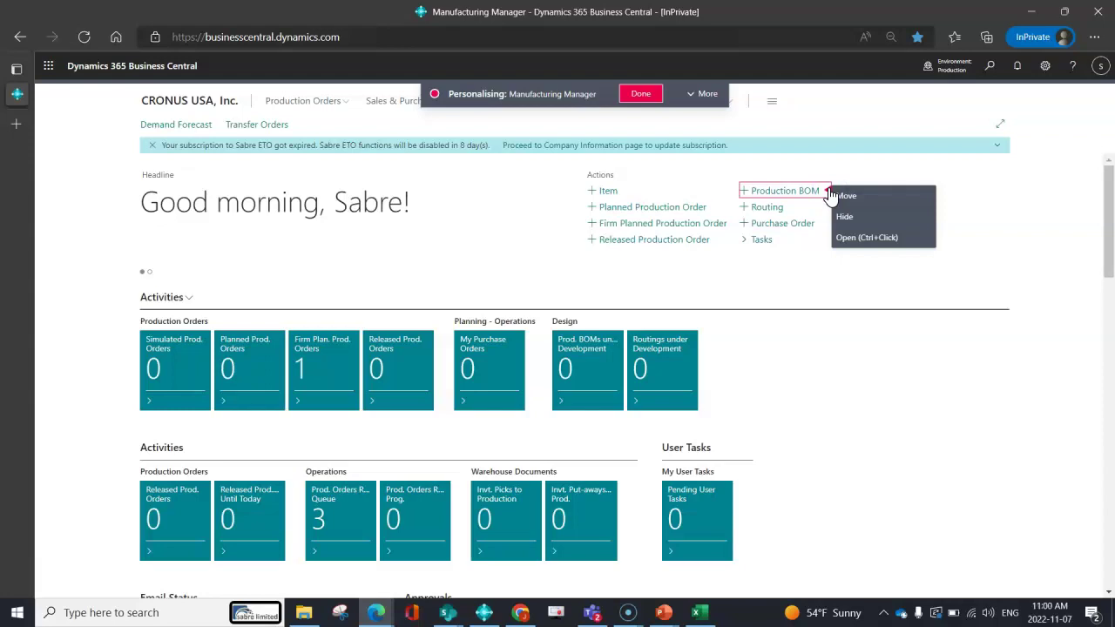
click(841, 216)
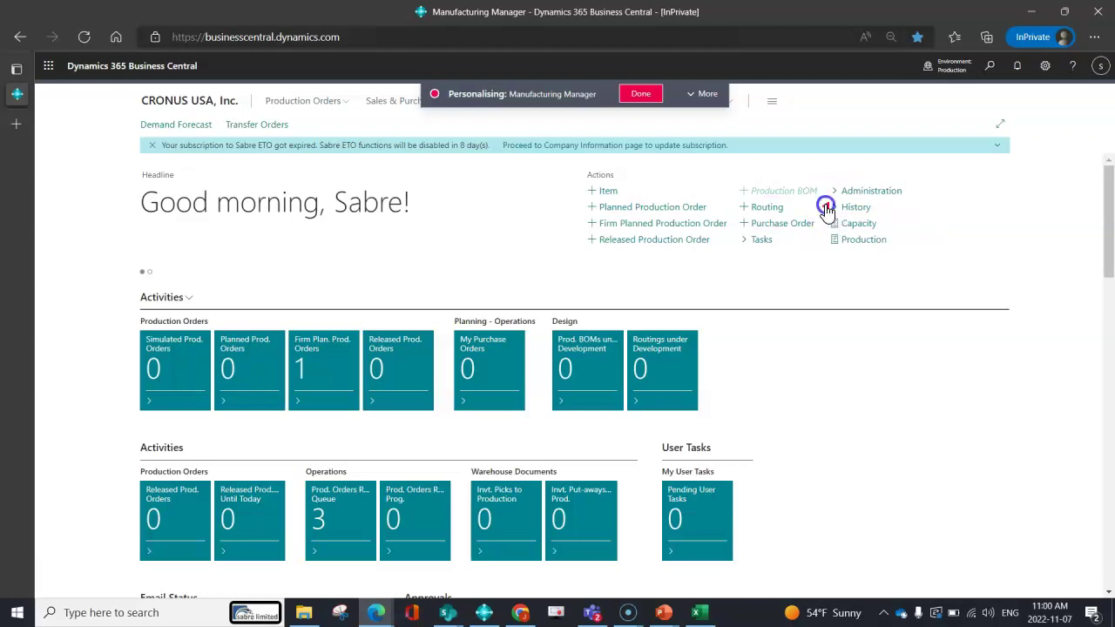
click(823, 206)
click(841, 235)
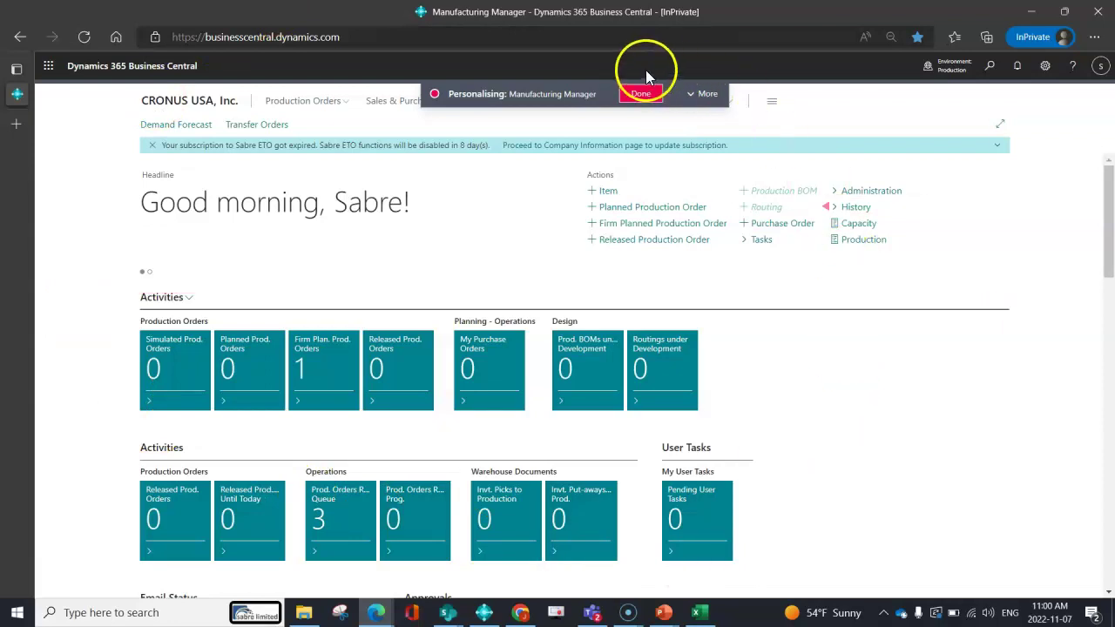
- Finish personalising with Done, keeping Production BOM and Routing hidden
click(638, 92)
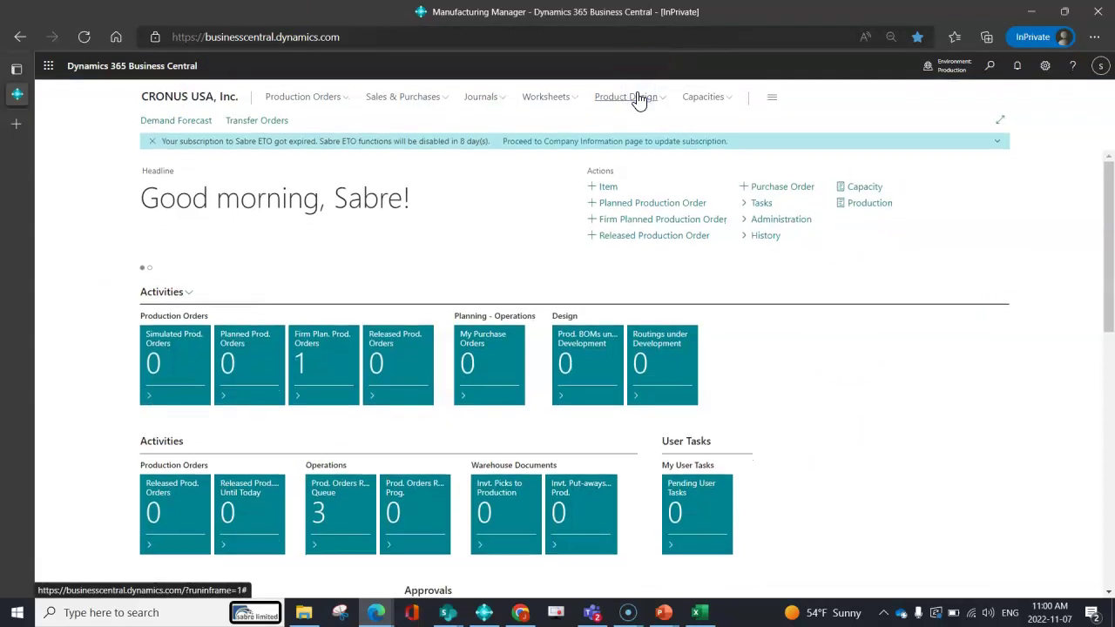